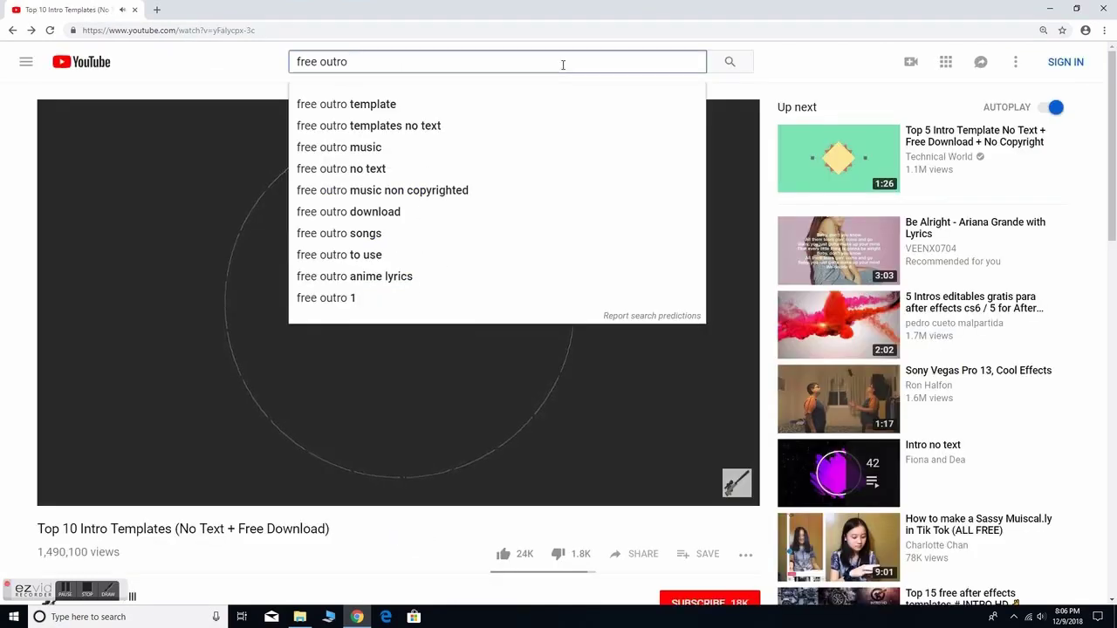
Search YouTube for '3d download' free 3D outros.
{"action": "type", "text": "3d dow"}
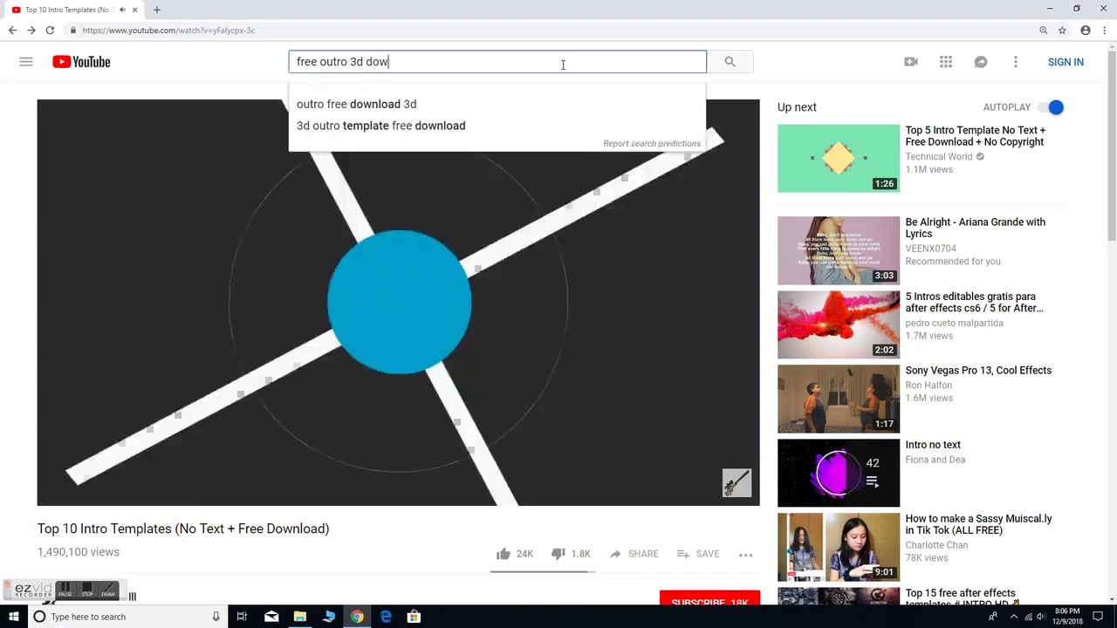
{"action": "type", "text": "nload"}
{"action": "key", "text": "Return"}
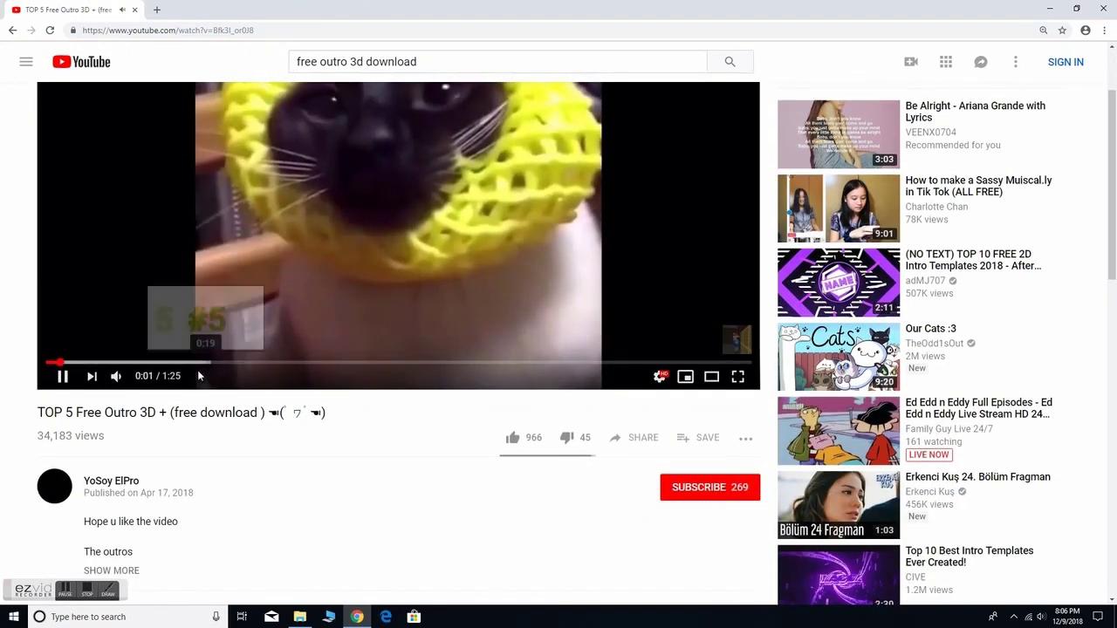
{"action": "scroll", "coordinate": [314, 462], "scroll_direction": "up", "scroll_amount": 2}
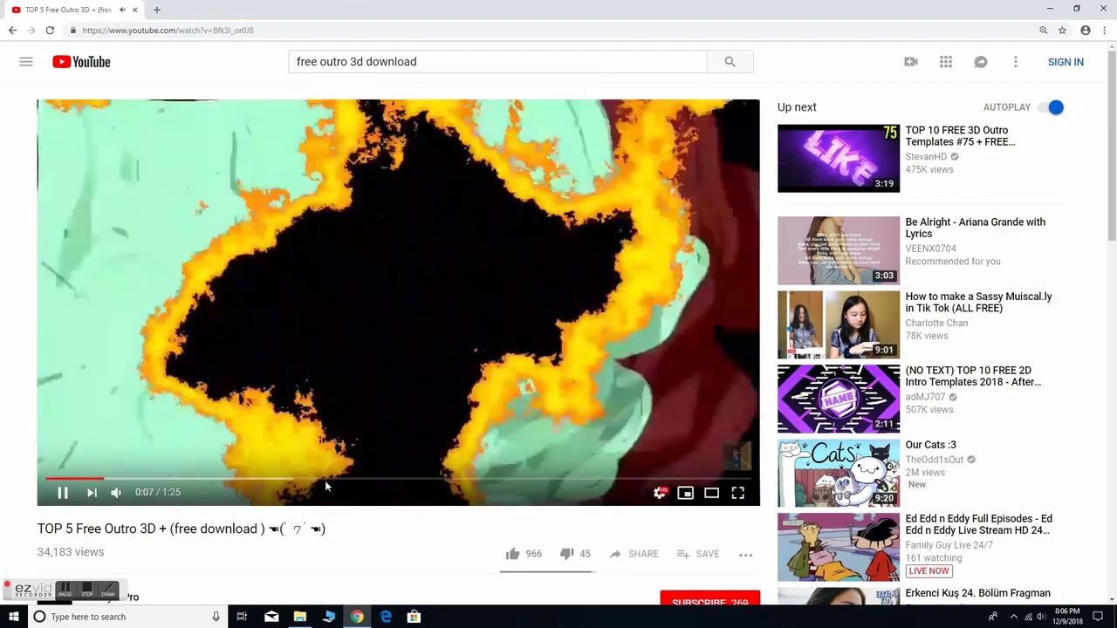
Preview the Top 5 Free Outro 3D outros, pause at 0:52, and scroll to the MediaFire links.
{"action": "left_click", "coordinate": [335, 479]}
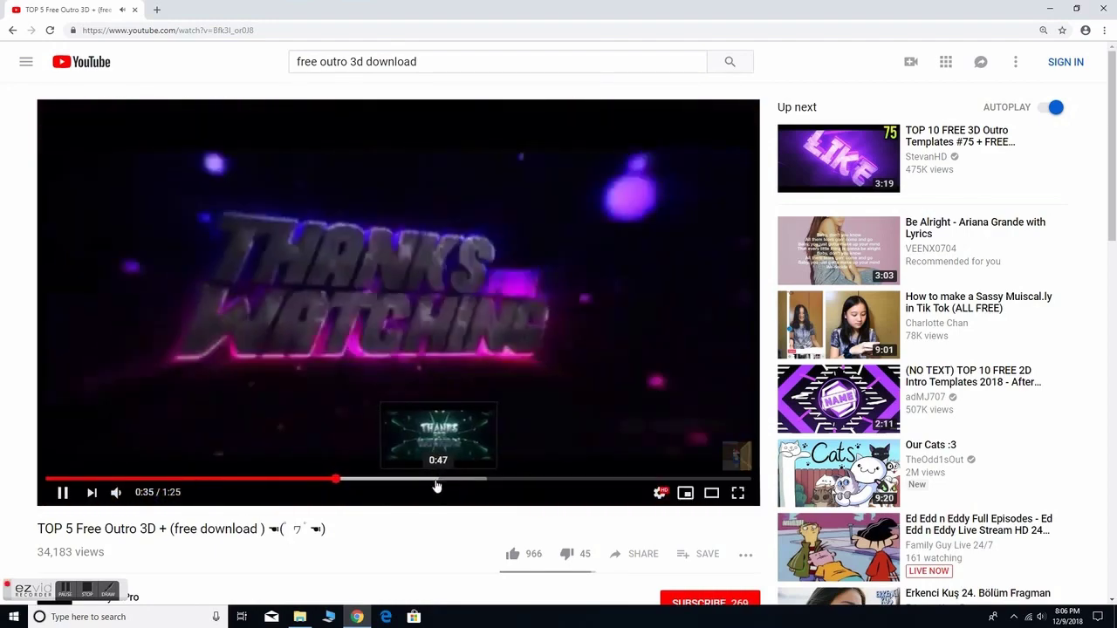
{"action": "left_click", "coordinate": [428, 479]}
{"action": "scroll", "coordinate": [495, 546], "scroll_direction": "down", "scroll_amount": 1}
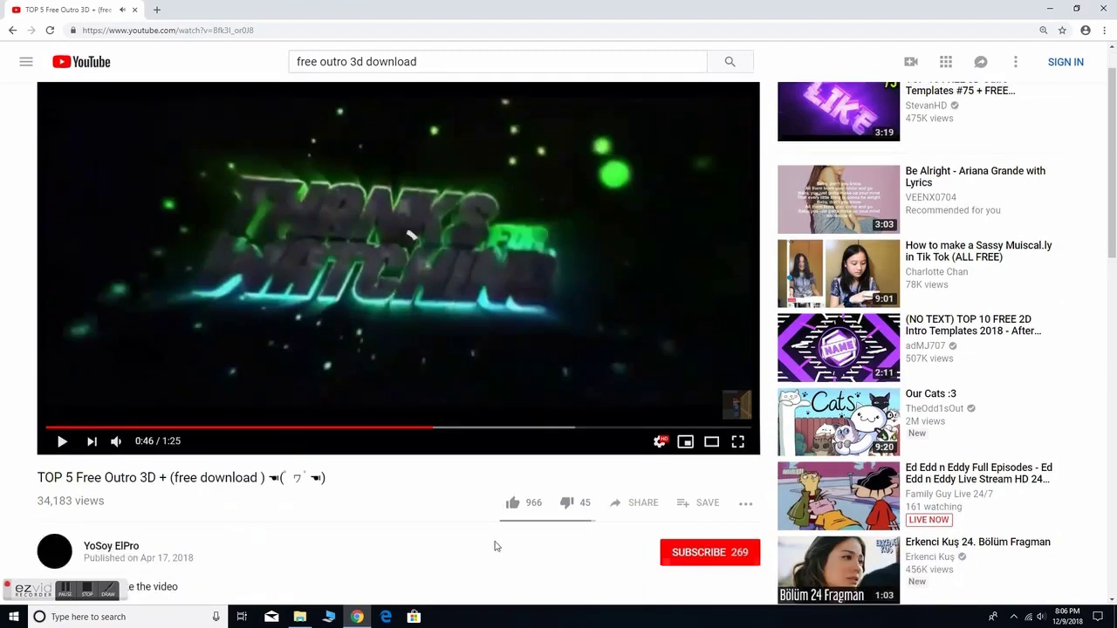
{"action": "scroll", "coordinate": [495, 546], "scroll_direction": "up", "scroll_amount": 1}
{"action": "key", "text": "space"}
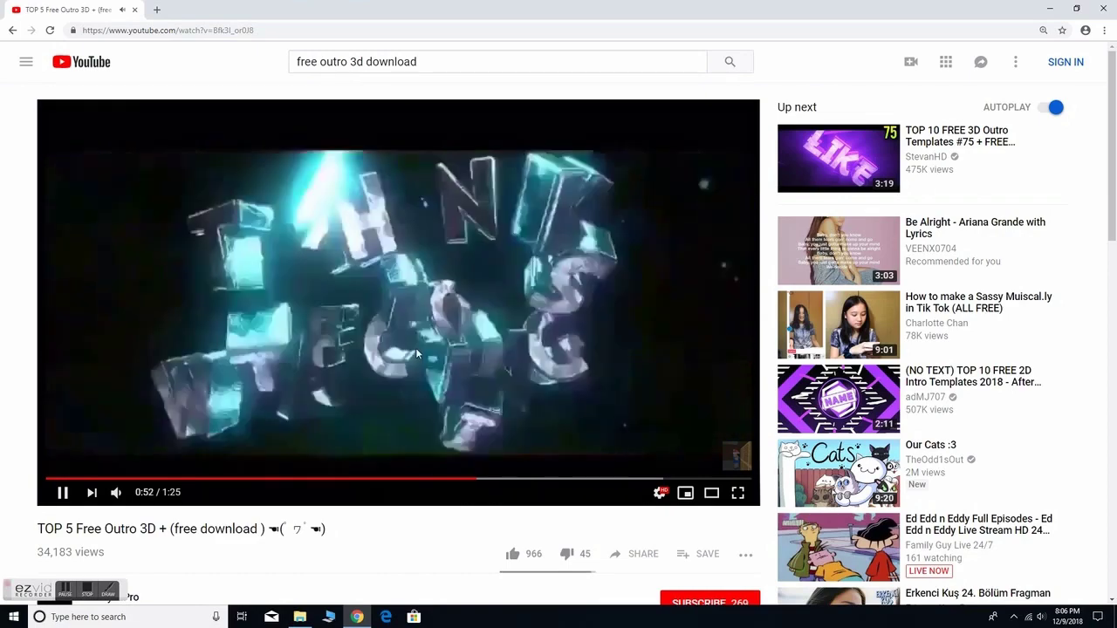
{"action": "left_click", "coordinate": [332, 345]}
{"action": "scroll", "coordinate": [262, 366], "scroll_direction": "down", "scroll_amount": 3}
{"action": "scroll", "coordinate": [234, 384], "scroll_direction": "down", "scroll_amount": 1}
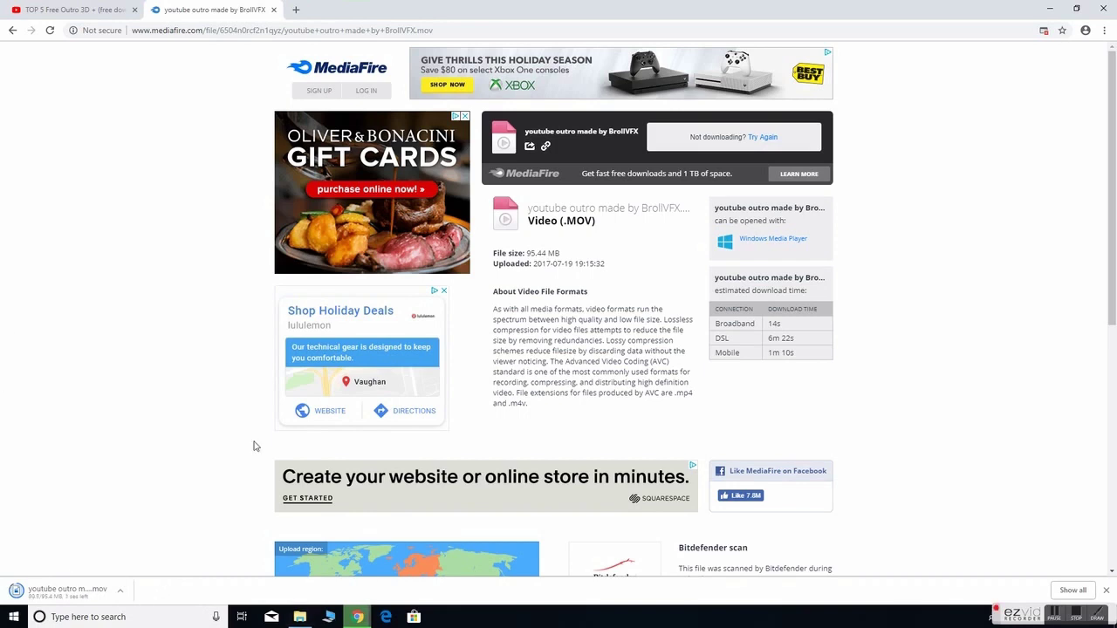
Play the downloaded BrollVFX outro clip from Chrome's download shelf.
{"action": "left_click", "coordinate": [65, 591]}
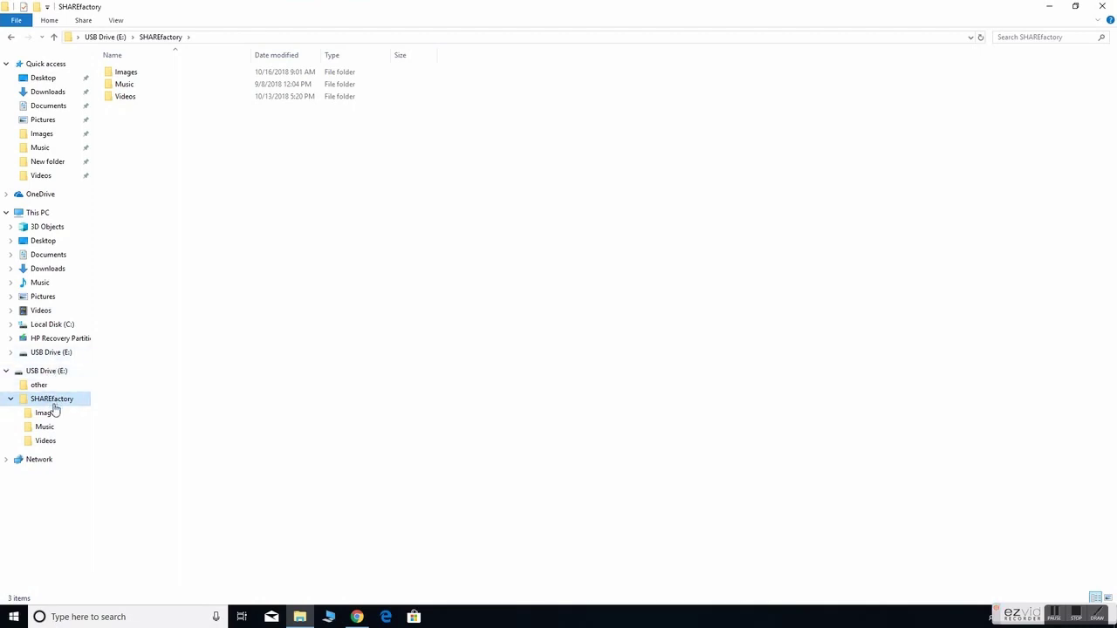
Open the empty Videos folder under USB Drive (E:) > SHAREfactory.
{"action": "left_click", "coordinate": [50, 440]}
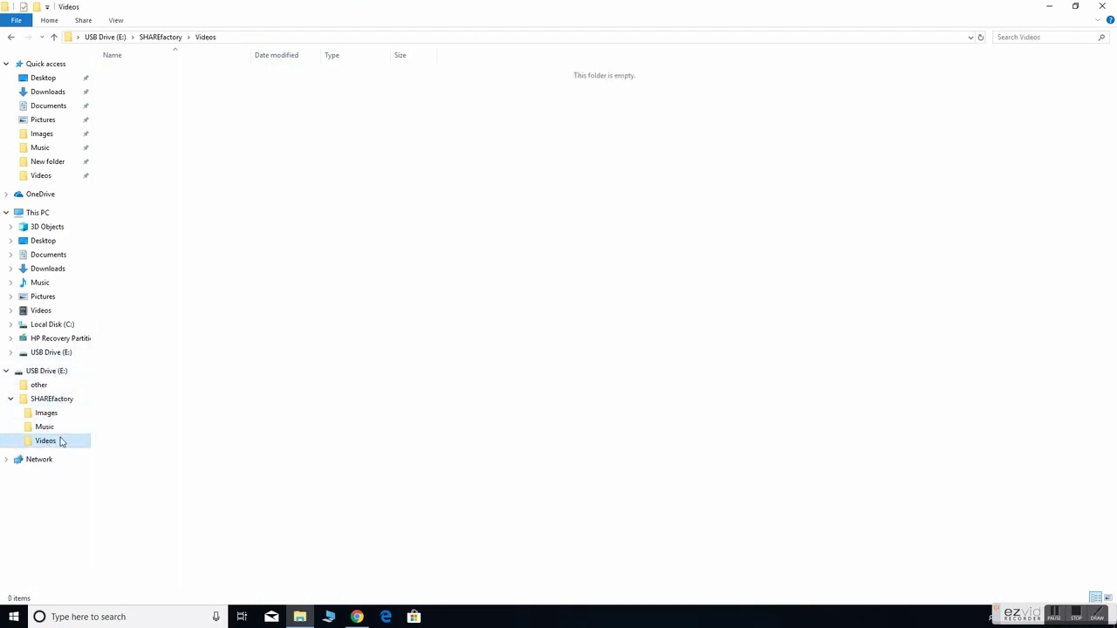
{"action": "left_click_drag", "start_coordinate": [270, 169], "coordinate": [349, 393]}
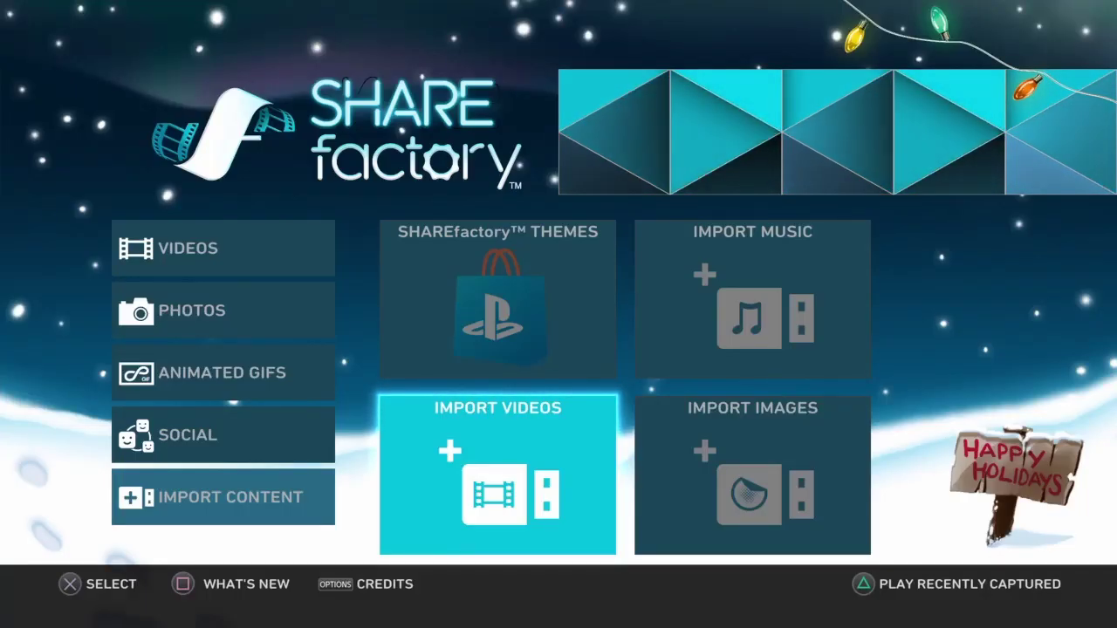
Go to Import Content > Import Videos > Import From USB to list the drive's clips.
{"action": "key", "text": "Left"}
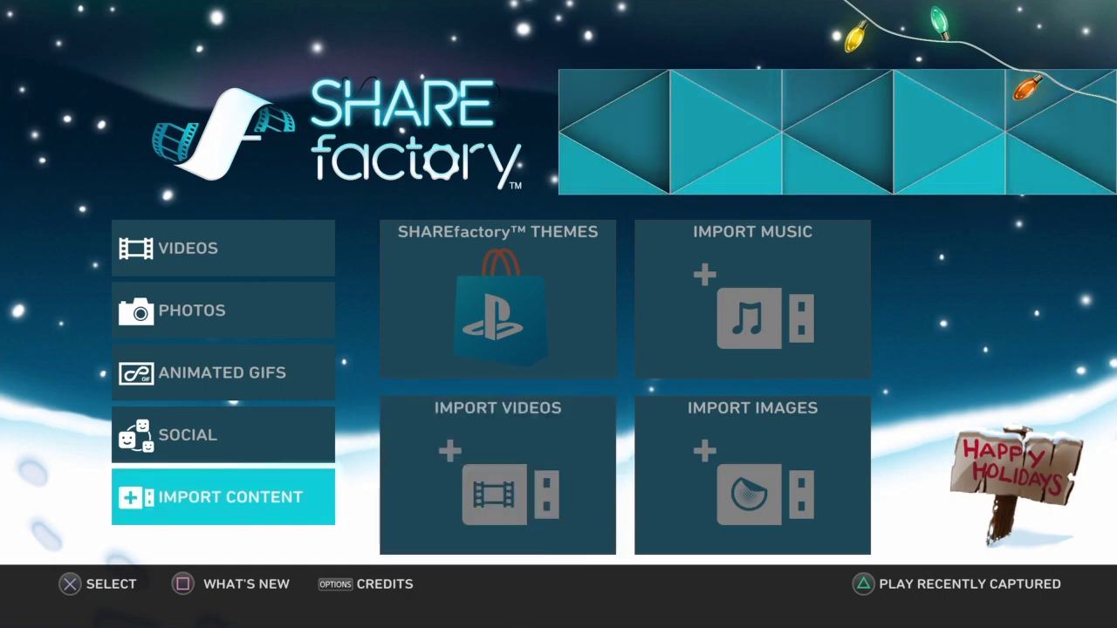
{"action": "key", "text": "Up"}
{"action": "key", "text": "Up"}
{"action": "key", "text": "Down"}
{"action": "key", "text": "Down"}
{"action": "key", "text": "Right"}
{"action": "key", "text": "Down"}
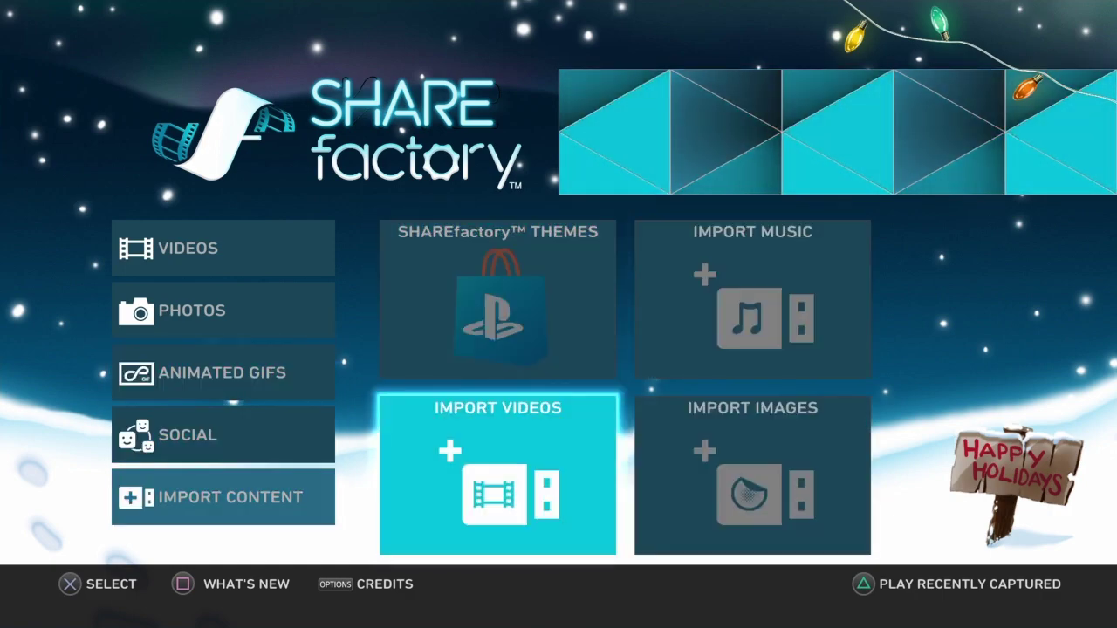
{"action": "key", "text": "Right"}
{"action": "key", "text": "Left"}
{"action": "key", "text": "Return"}
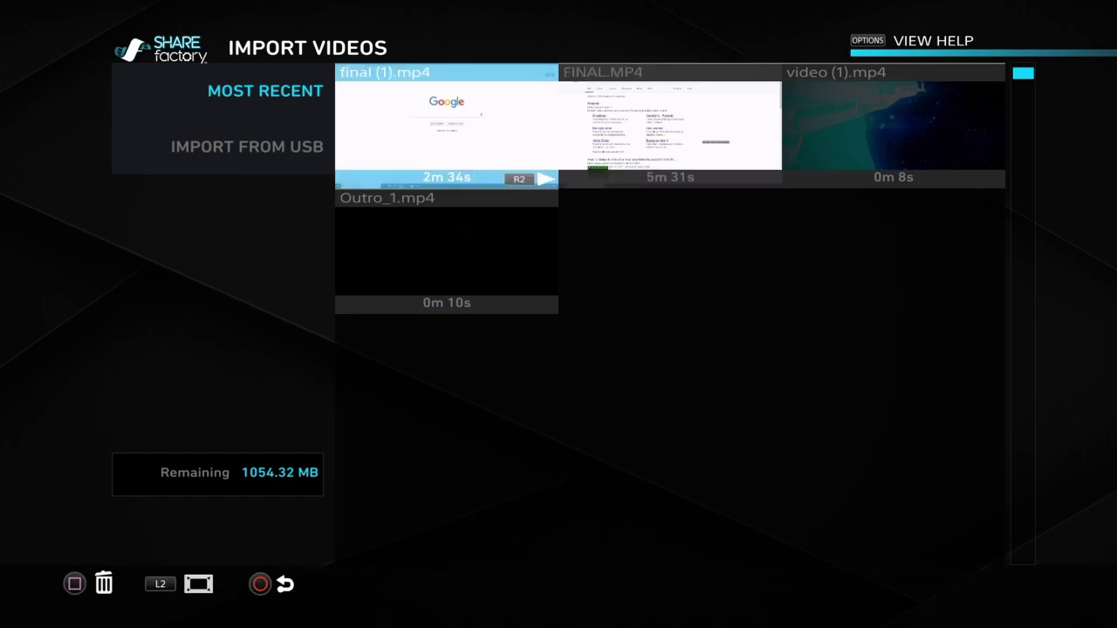
{"action": "key", "text": "Left"}
{"action": "key", "text": "Return"}
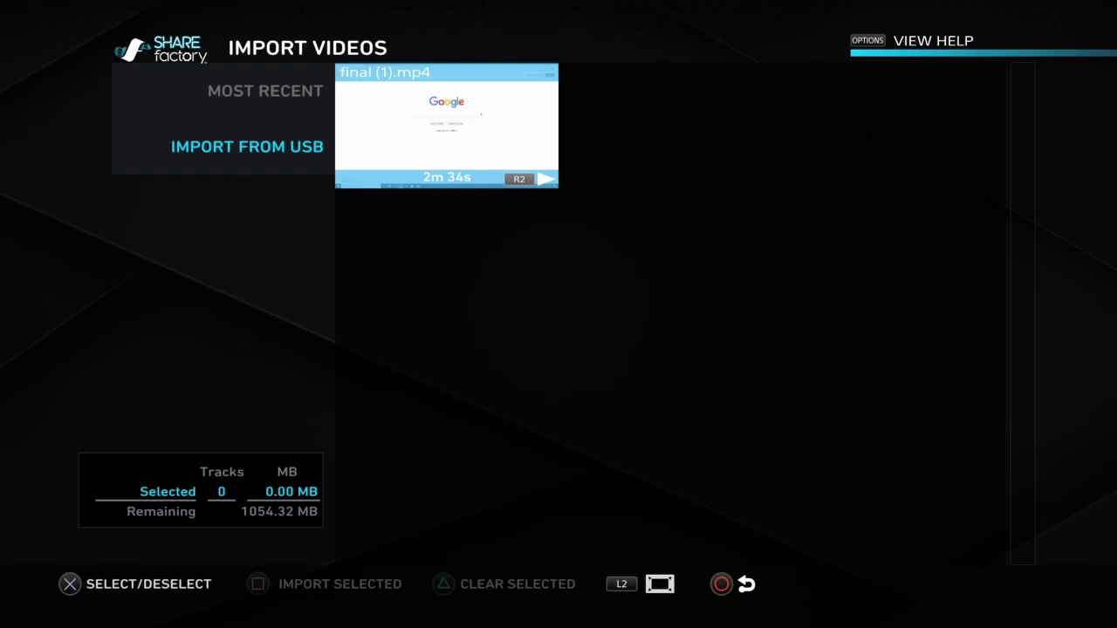
Import the final (1).mp4 clip from USB and return to the main menu.
{"action": "key", "text": "Left"}
{"action": "key", "text": "Right"}
{"action": "key", "text": "Left"}
{"action": "key", "text": "Up"}
{"action": "key", "text": "Right"}
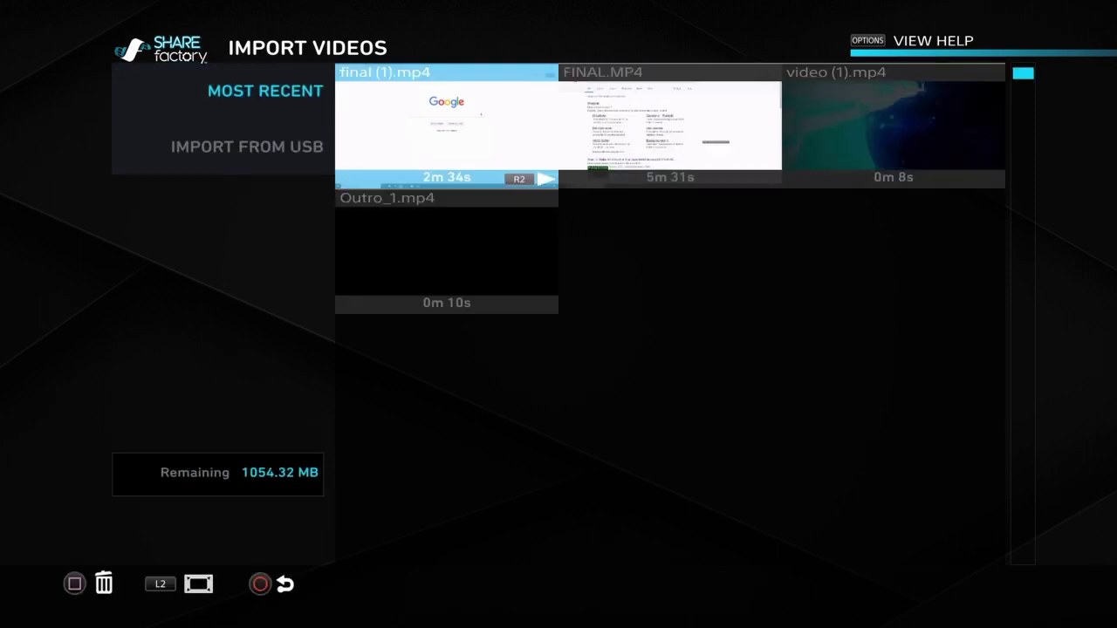
{"action": "key", "text": "Down"}
{"action": "key", "text": "Up"}
{"action": "key", "text": "Left"}
{"action": "key", "text": "Down"}
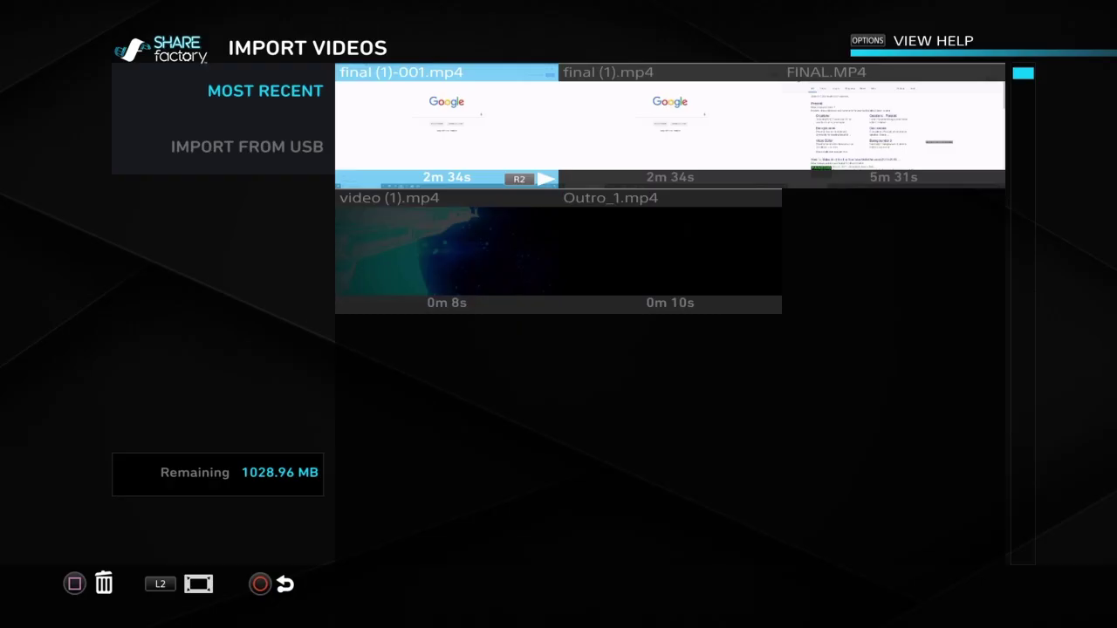
{"action": "key", "text": "Left"}
{"action": "key", "text": "Escape"}
Start a new Videos project using the Fortnite theme.
{"action": "key", "text": "Up"}
{"action": "key", "text": "Up"}
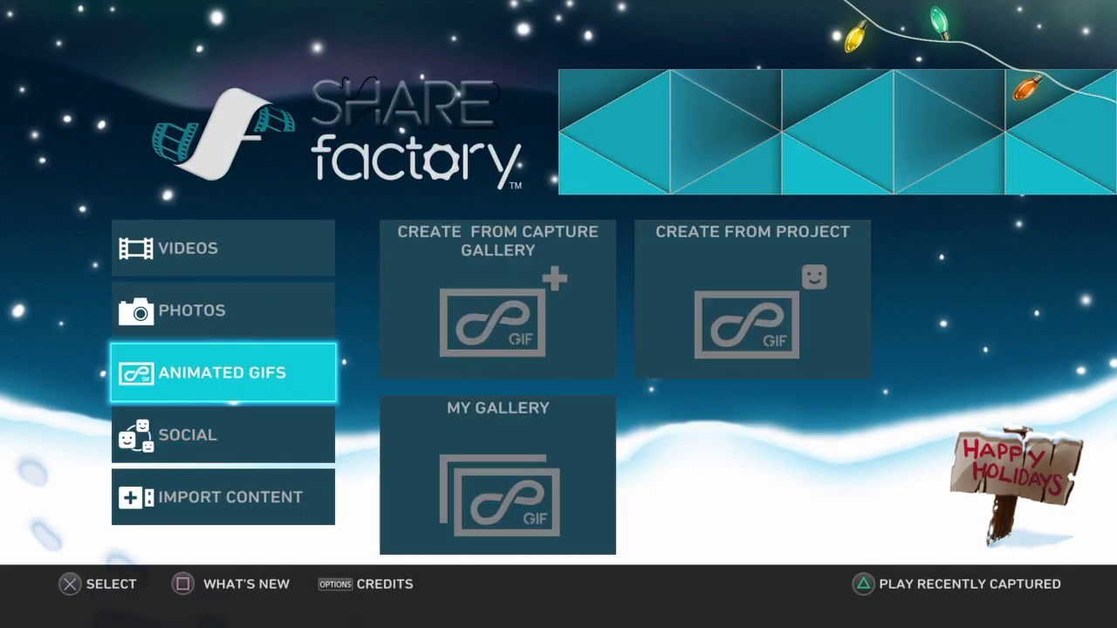
{"action": "key", "text": "Up"}
{"action": "key", "text": "Up"}
{"action": "key", "text": "Right"}
{"action": "key", "text": "Return"}
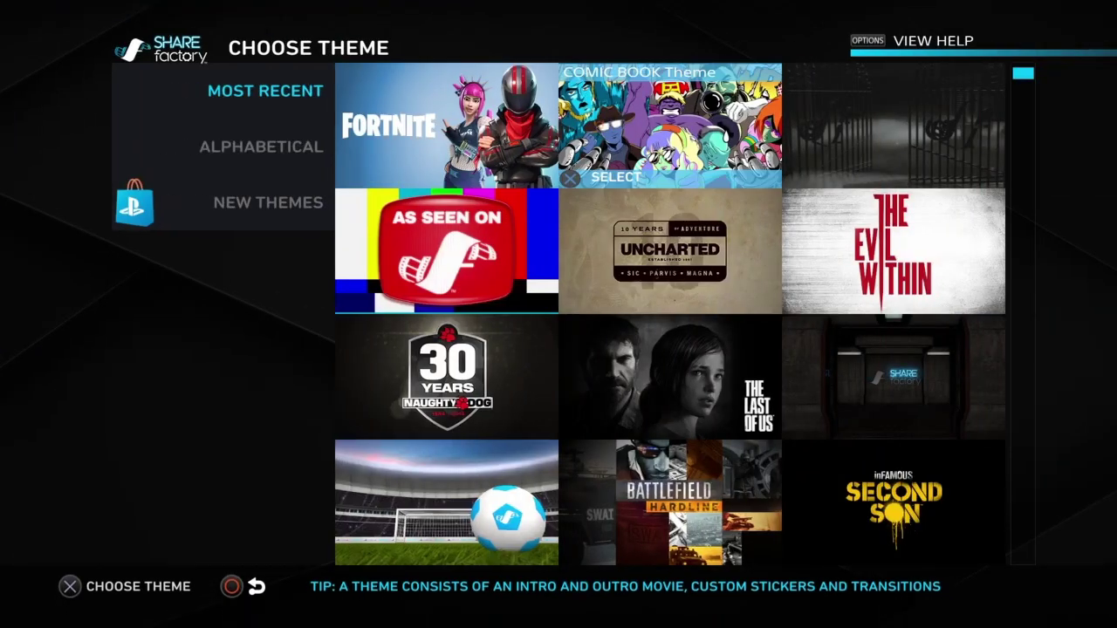
{"action": "key", "text": "Left"}
{"action": "key", "text": "Return"}
{"action": "key", "text": "Right"}
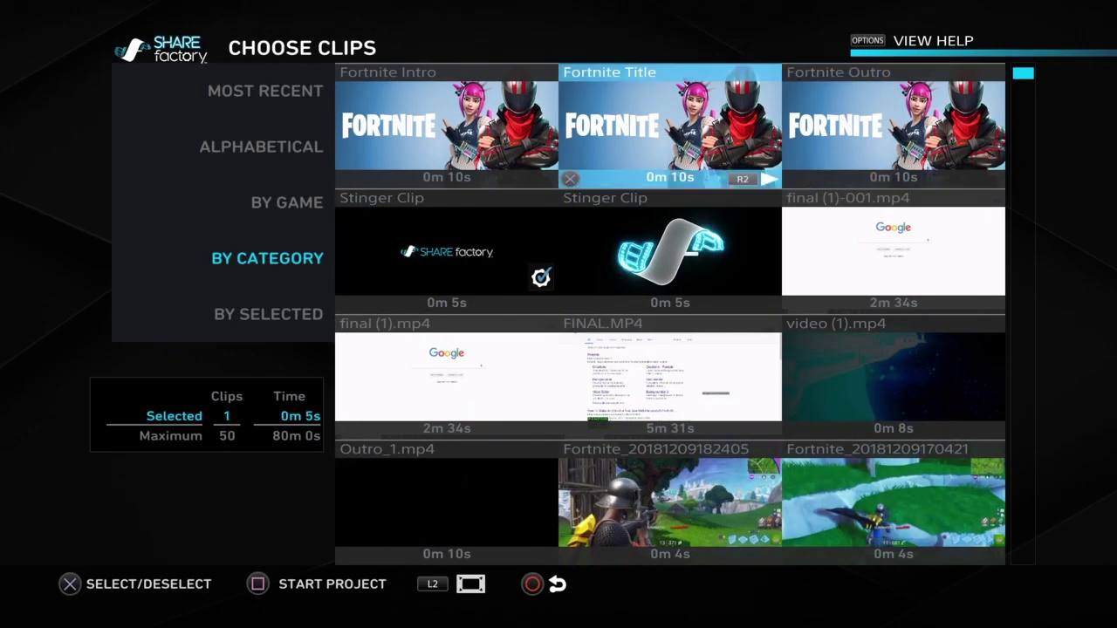
{"action": "key", "text": "Left"}
{"action": "key", "text": "Down"}
{"action": "key", "text": "Return"}
{"action": "key", "text": "Right"}
{"action": "key", "text": "Right"}
{"action": "key", "text": "Down"}
{"action": "key", "text": "Return"}
{"action": "key", "text": "Down"}
{"action": "key", "text": "Left"}
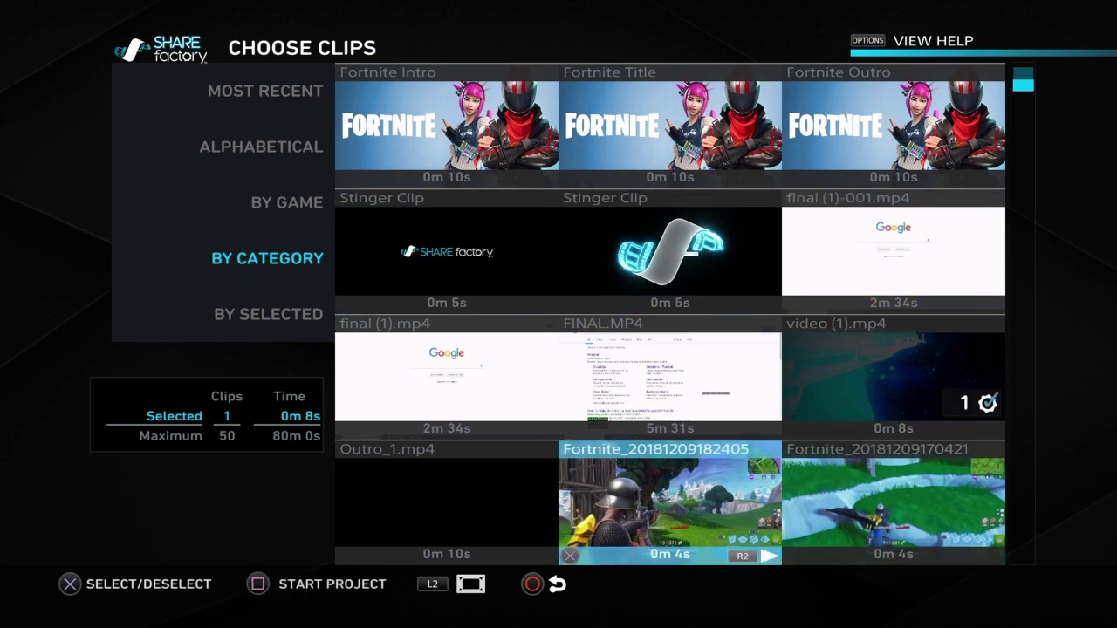
{"action": "key", "text": "Return"}
Add Outro_1.mp4 as the last clip and start the project.
{"action": "key", "text": "Left"}
{"action": "key", "text": "Return"}
{"action": "key", "text": "Up"}
{"action": "key", "text": "Down"}
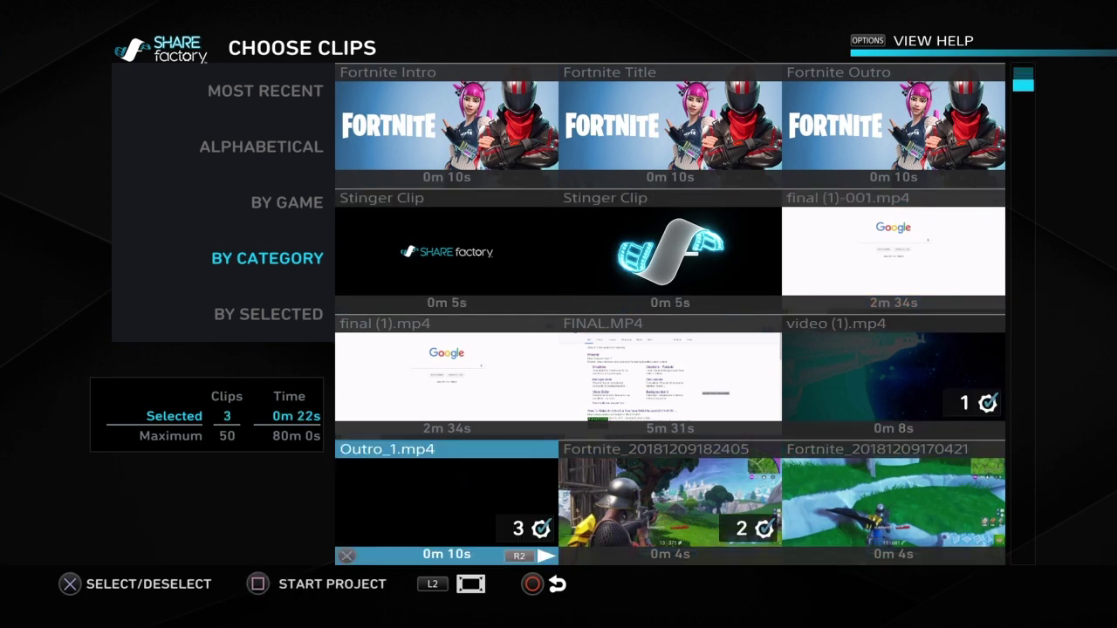
{"action": "key", "text": "s"}
{"action": "key", "text": "Return"}
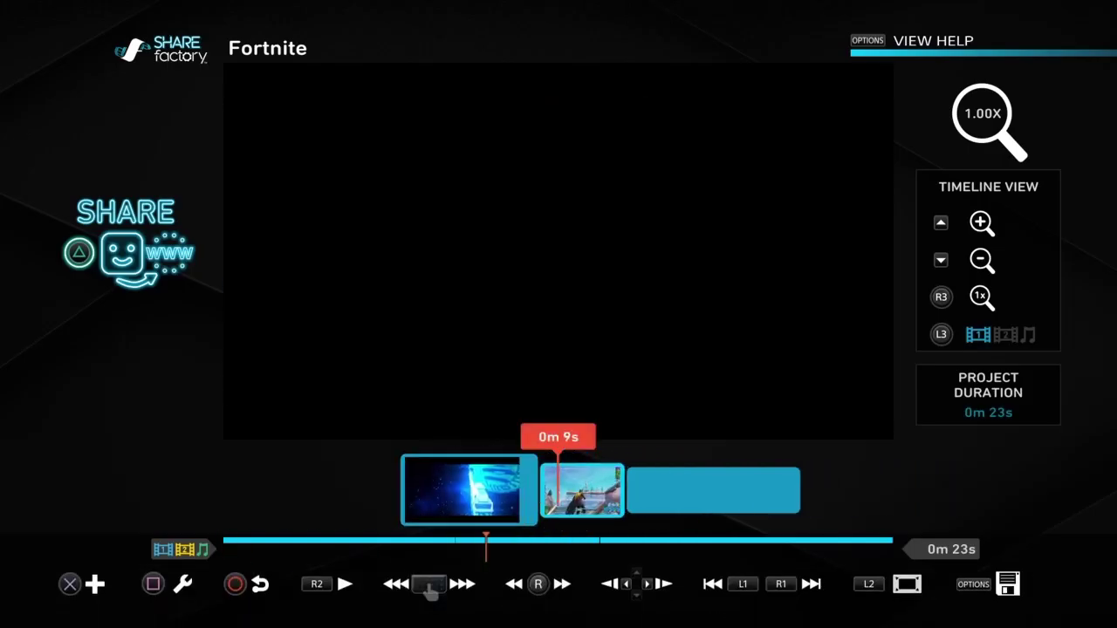
{"action": "key", "text": "Right"}
{"action": "key", "text": "Right"}
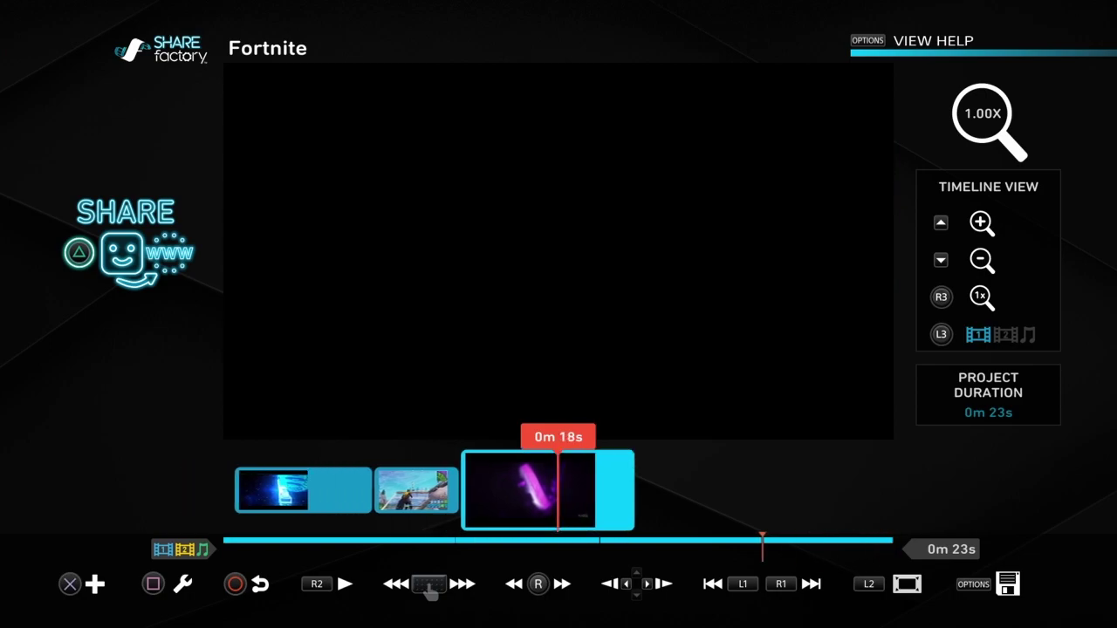
{"action": "key", "text": "Left"}
{"action": "key", "text": "Left"}
{"action": "key", "text": "Left"}
{"action": "key", "text": "space"}
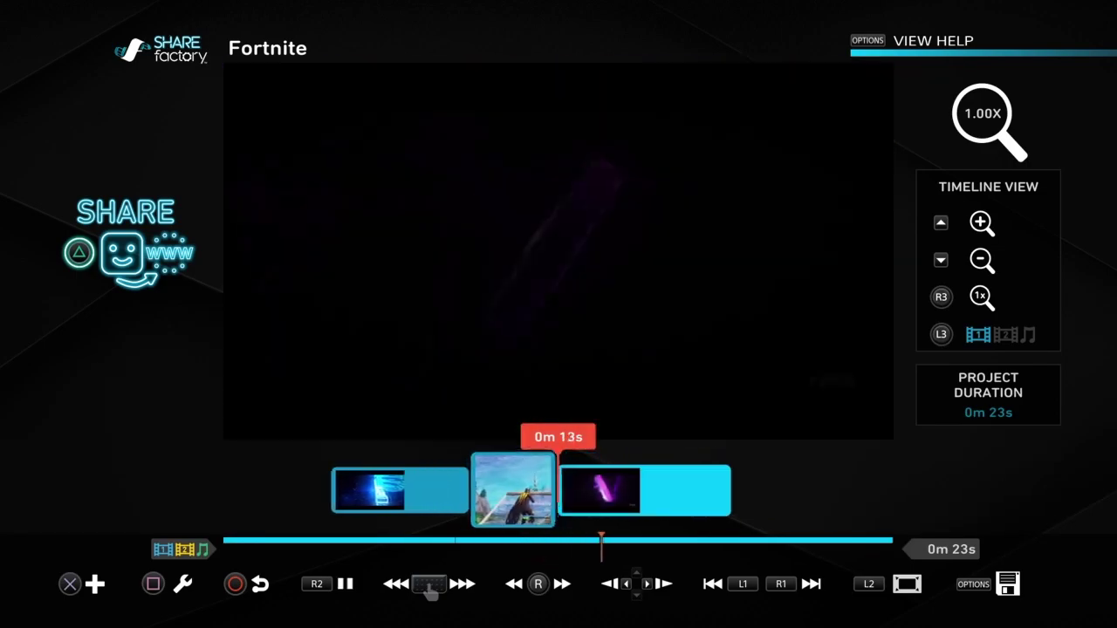
{"action": "key", "text": "space"}
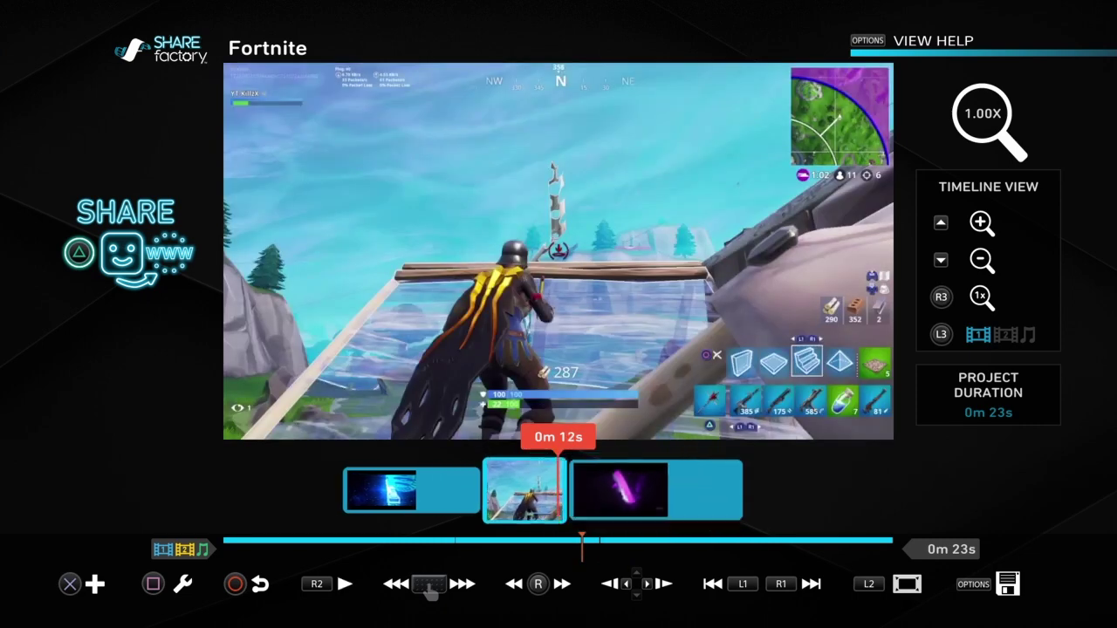